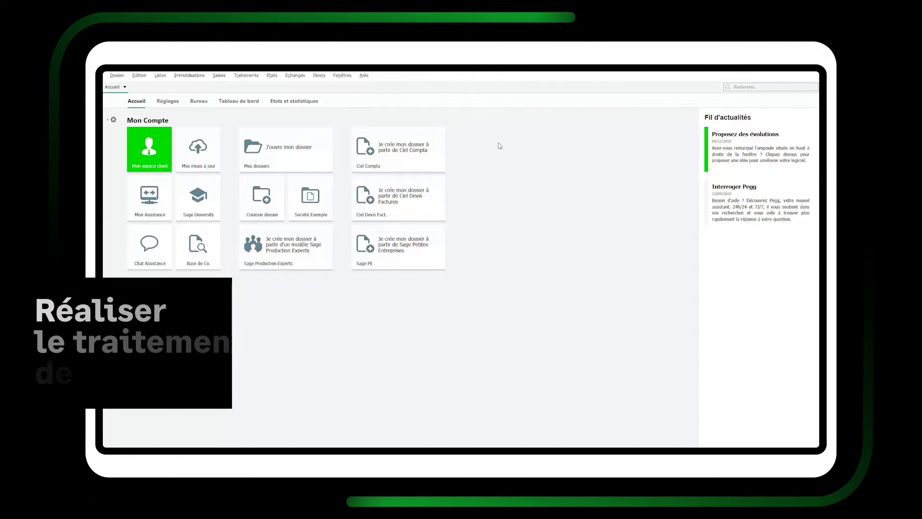
Start the Top clôture year-end assistant and check its closing journal and the profit and loss result accounts.
{"action": "left_click", "coordinate": [245, 75]}
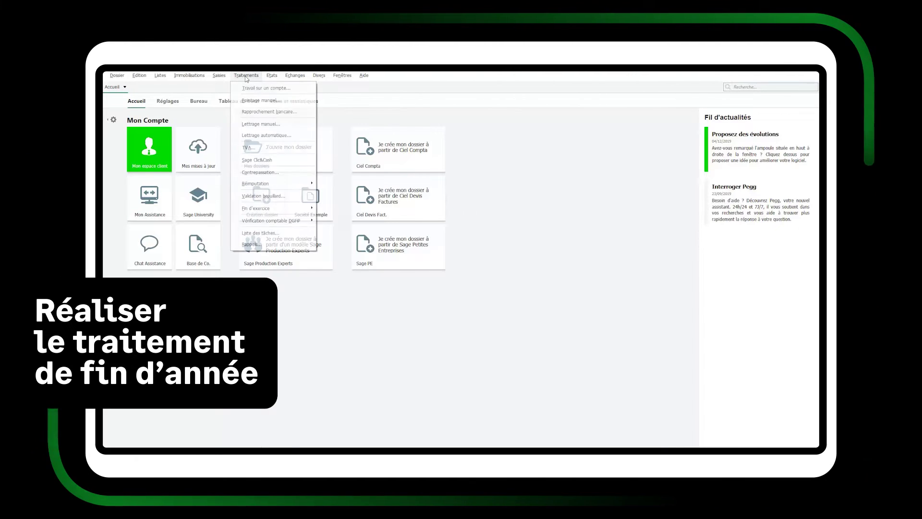
{"action": "mouse_move", "coordinate": [254, 211]}
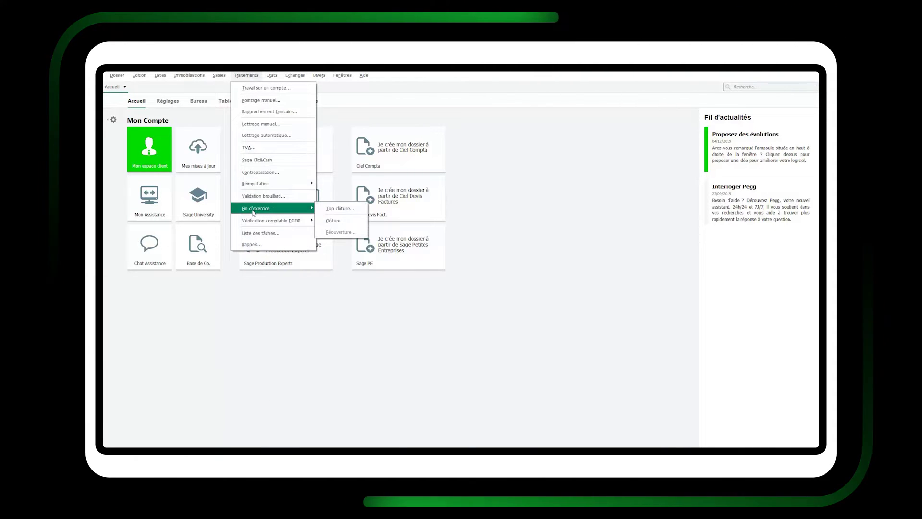
{"action": "left_click", "coordinate": [339, 209]}
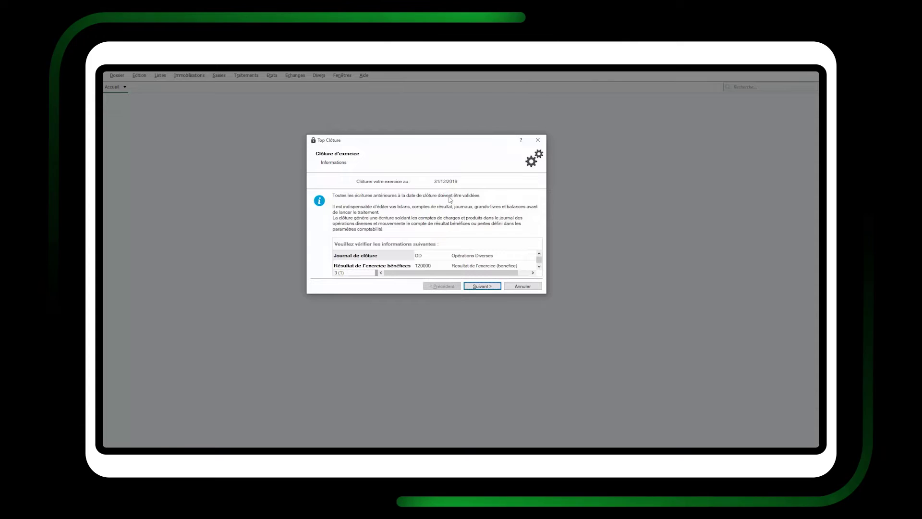
{"action": "left_click", "coordinate": [435, 256]}
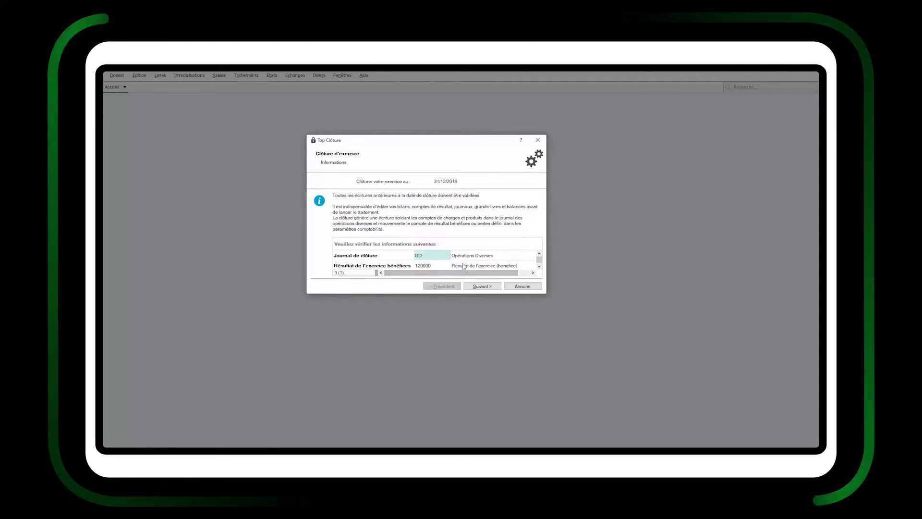
{"action": "scroll", "coordinate": [450, 262], "scroll_direction": "down", "scroll_amount": 1}
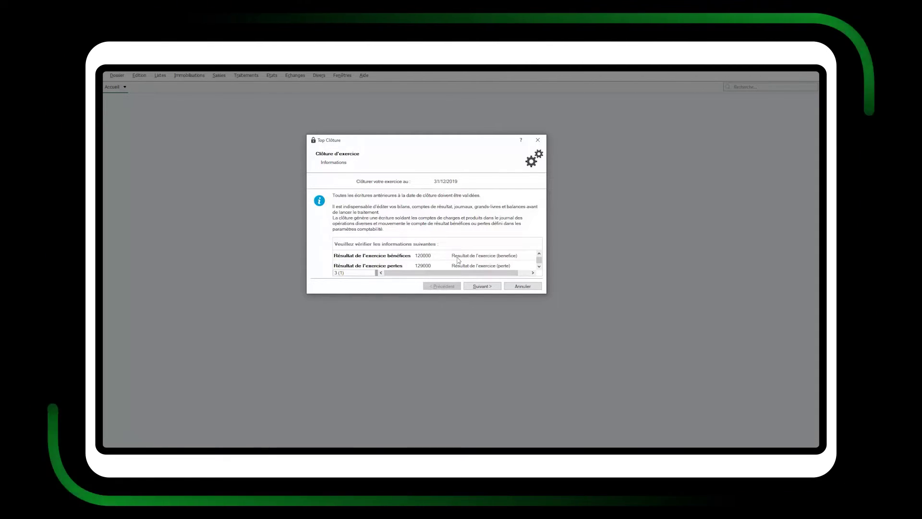
{"action": "scroll", "coordinate": [438, 267], "scroll_direction": "down", "scroll_amount": 1}
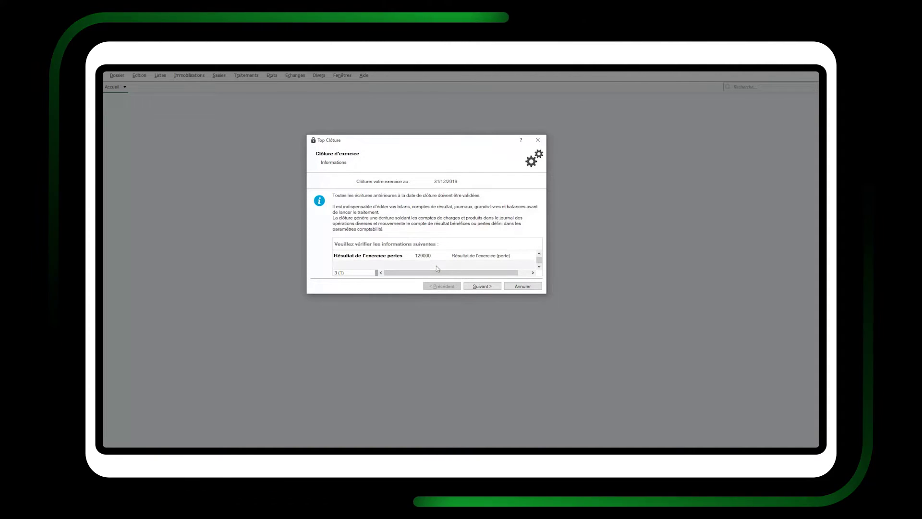
{"action": "left_click", "coordinate": [480, 286]}
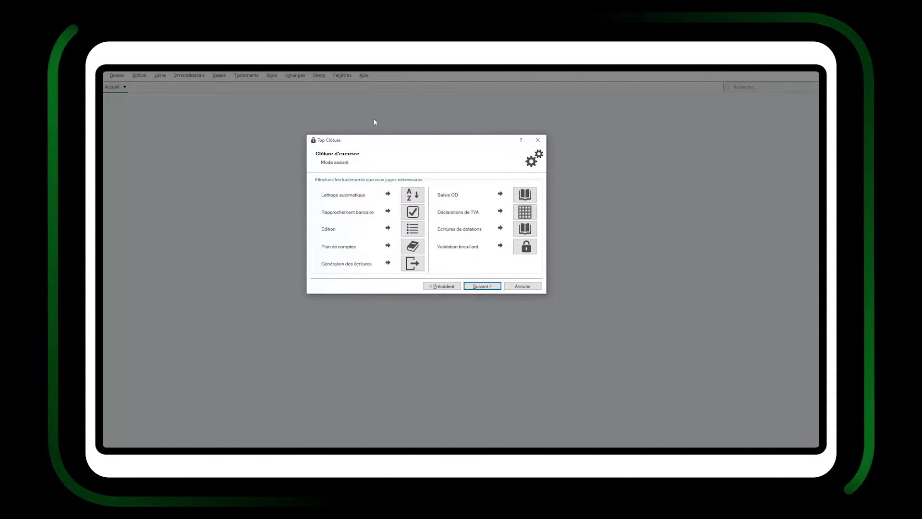
Look through the available reports and the chart of accounts from the assisted mode, closing each one.
{"action": "left_click", "coordinate": [412, 230]}
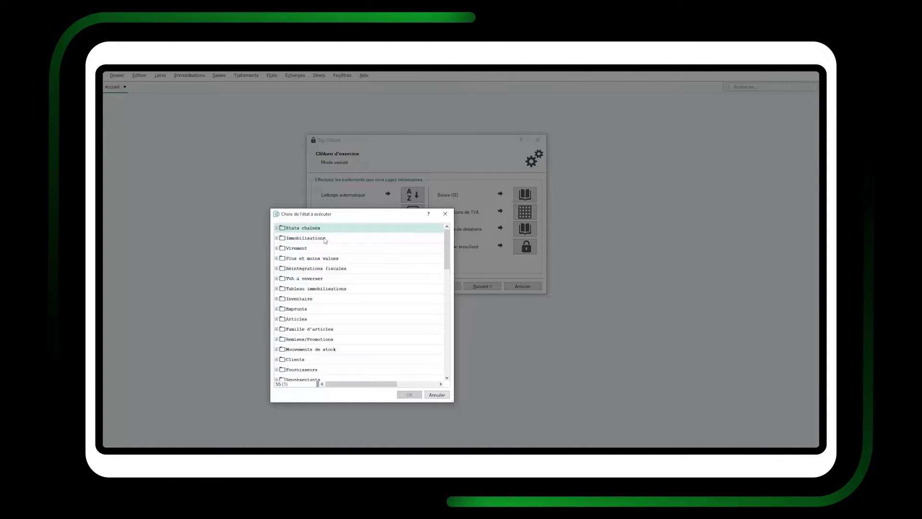
{"action": "left_click", "coordinate": [445, 214]}
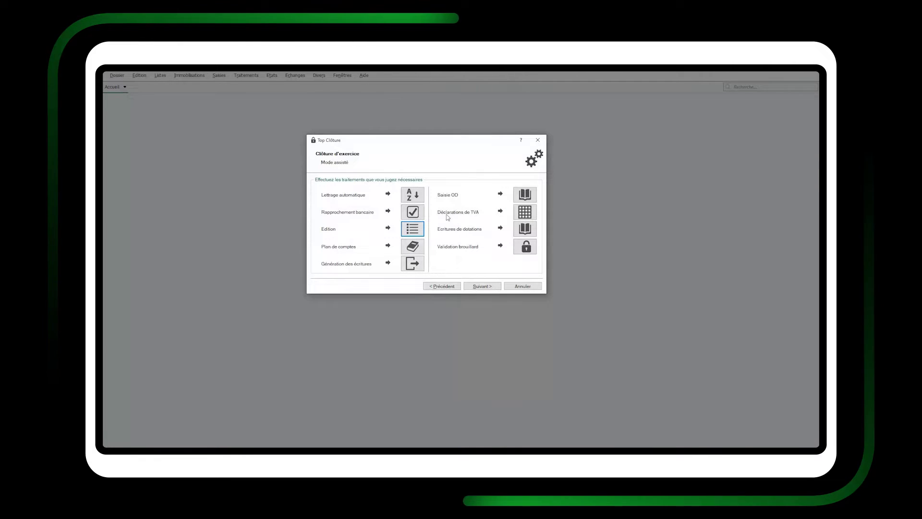
{"action": "left_click", "coordinate": [412, 247]}
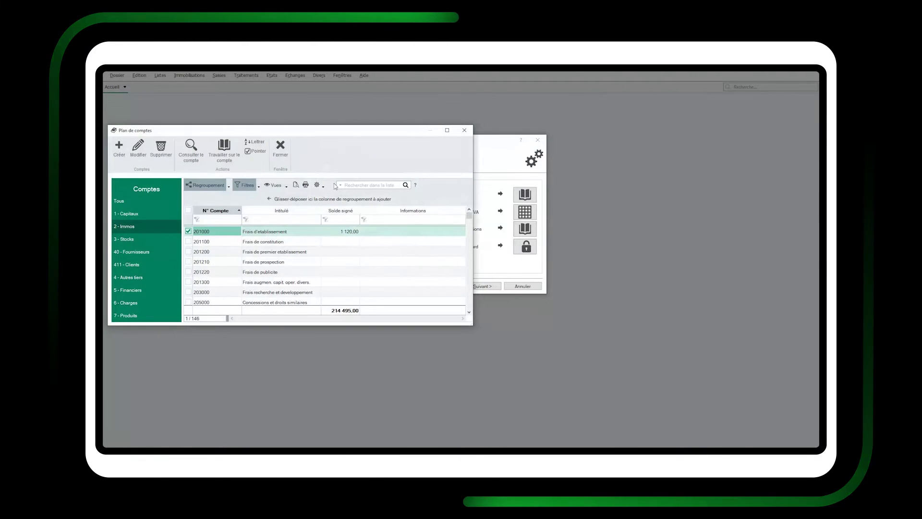
{"action": "left_click", "coordinate": [465, 131]}
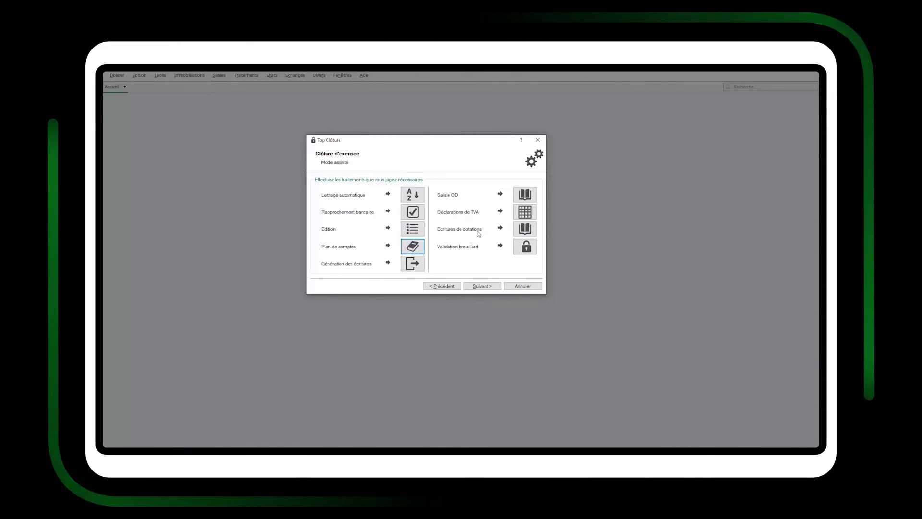
Generate the depreciation entries for fiscal year 01/01/2019 to 31/12/2019 in the OD journal, recorded as Brouillard.
{"action": "left_click", "coordinate": [525, 229]}
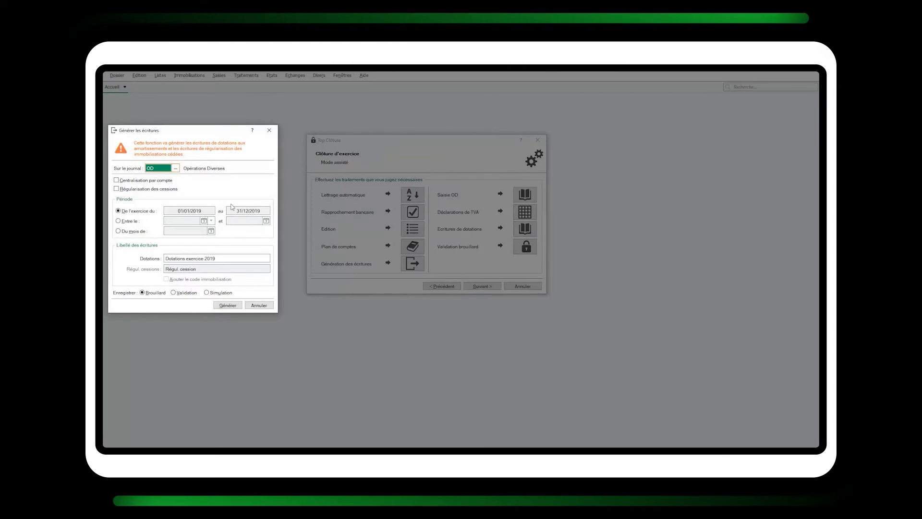
{"action": "left_click", "coordinate": [228, 306]}
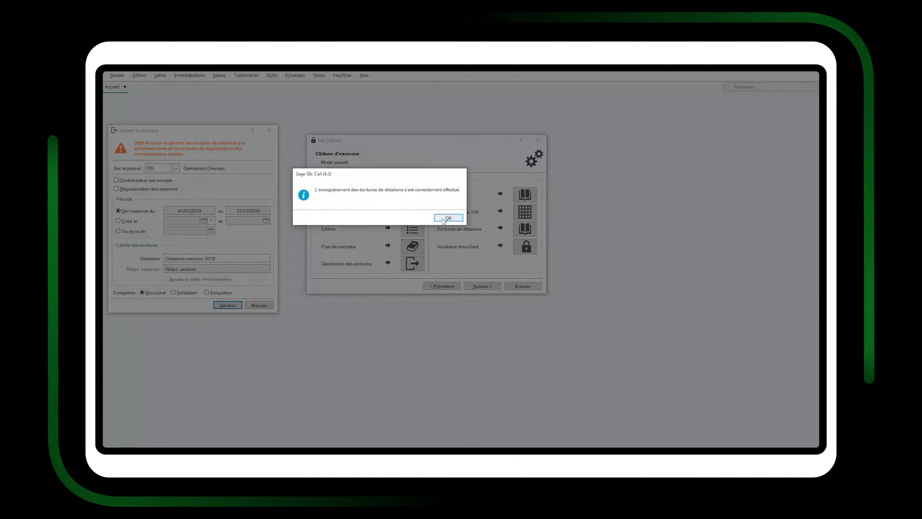
{"action": "left_click", "coordinate": [447, 219]}
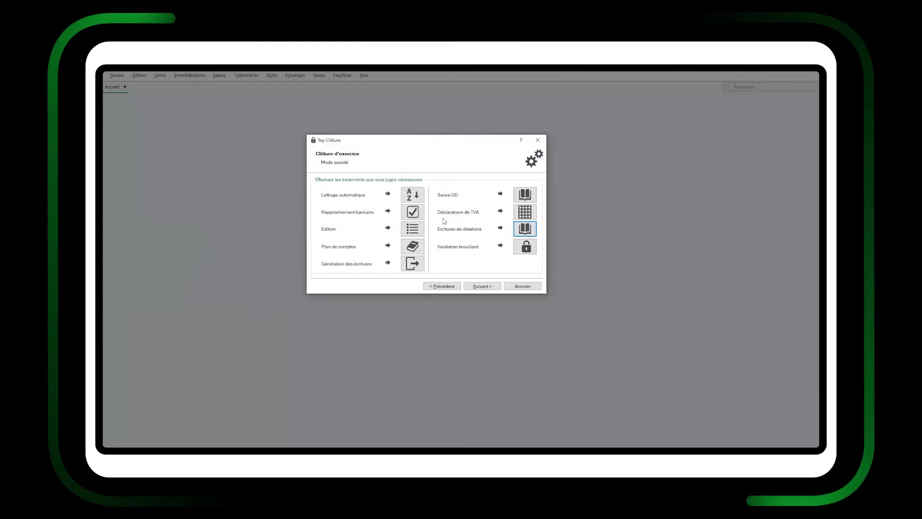
Launch the draft entry validation for 01/01/2019 to 31/12/2019, including simulation entries.
{"action": "left_click", "coordinate": [526, 248]}
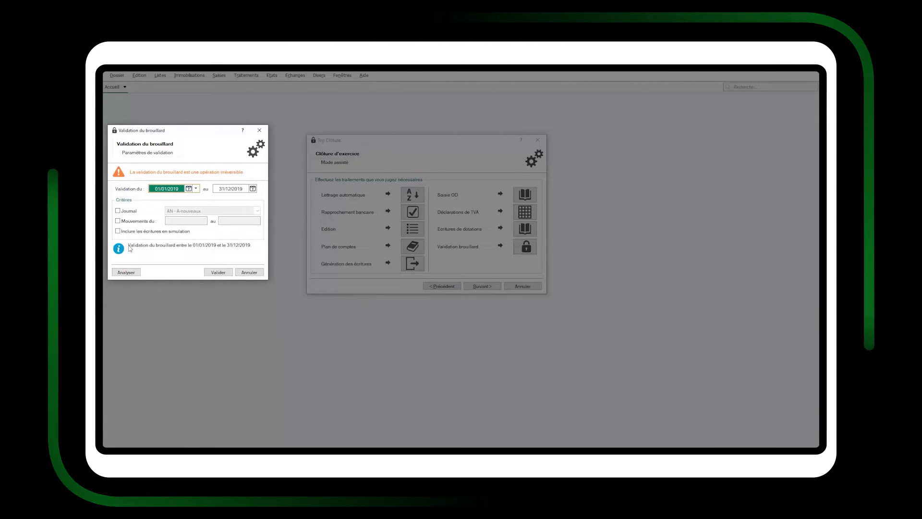
{"action": "left_click", "coordinate": [118, 231]}
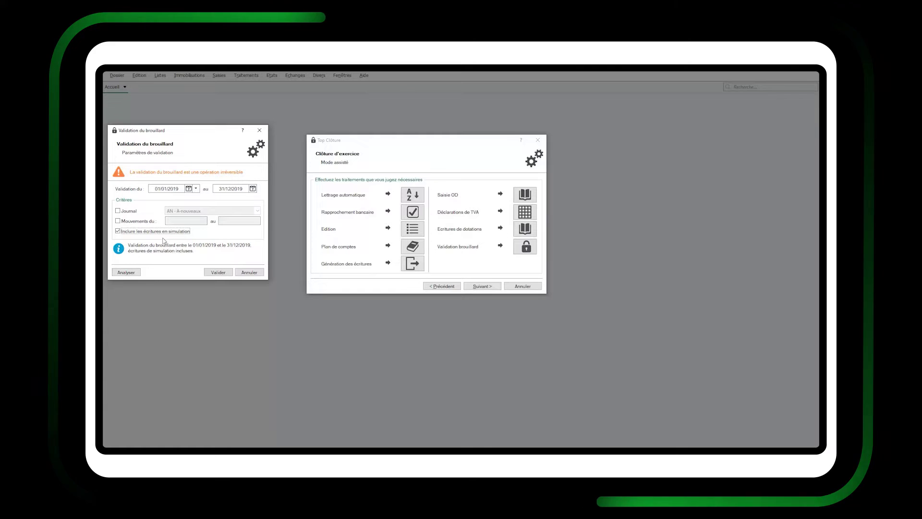
{"action": "left_click", "coordinate": [218, 271]}
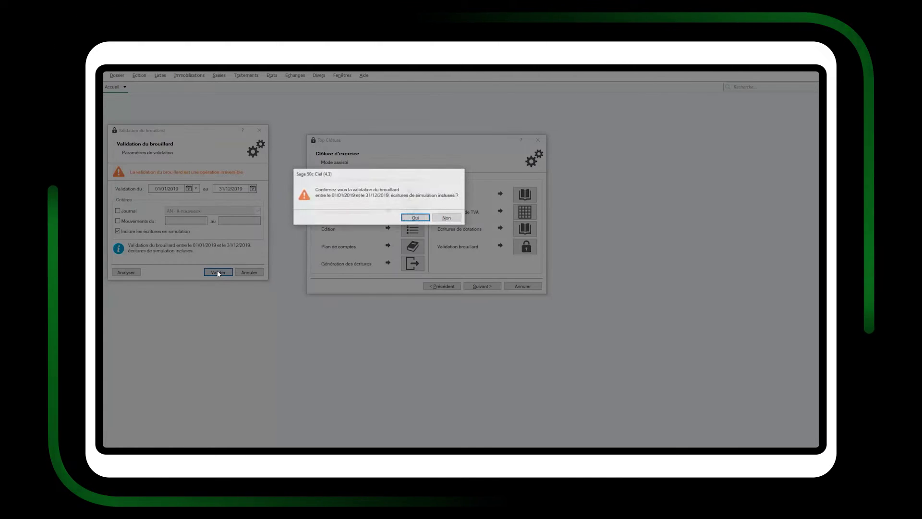
{"action": "left_click", "coordinate": [416, 217]}
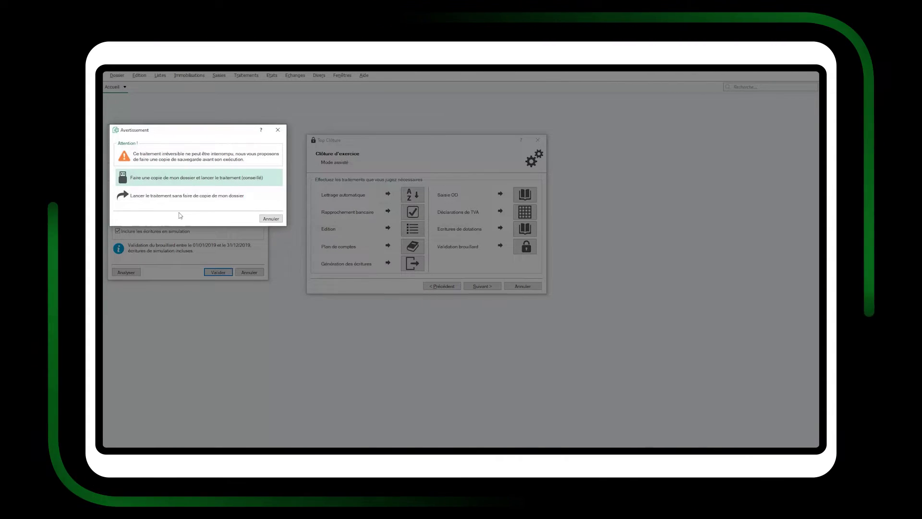
Back up the company file to C:\Sauvegardes and let the draft validation run to completion.
{"action": "left_click", "coordinate": [204, 179]}
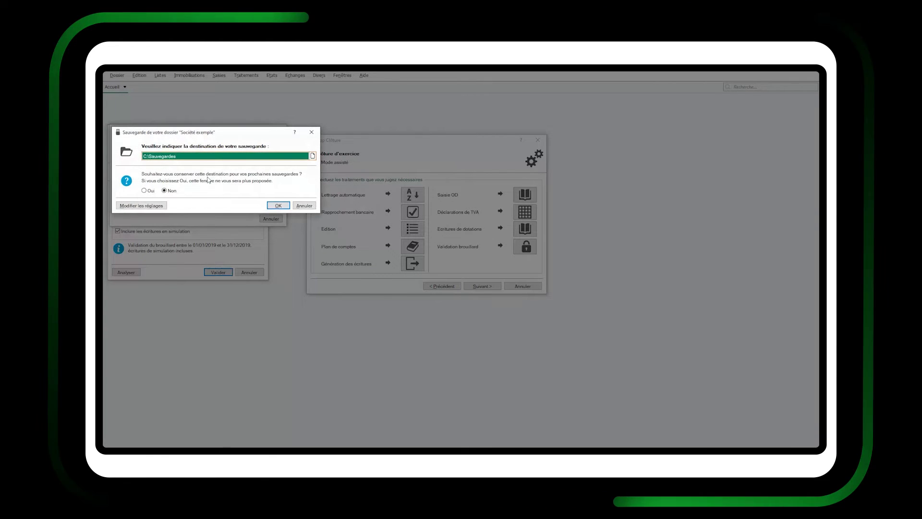
{"action": "left_click", "coordinate": [278, 205]}
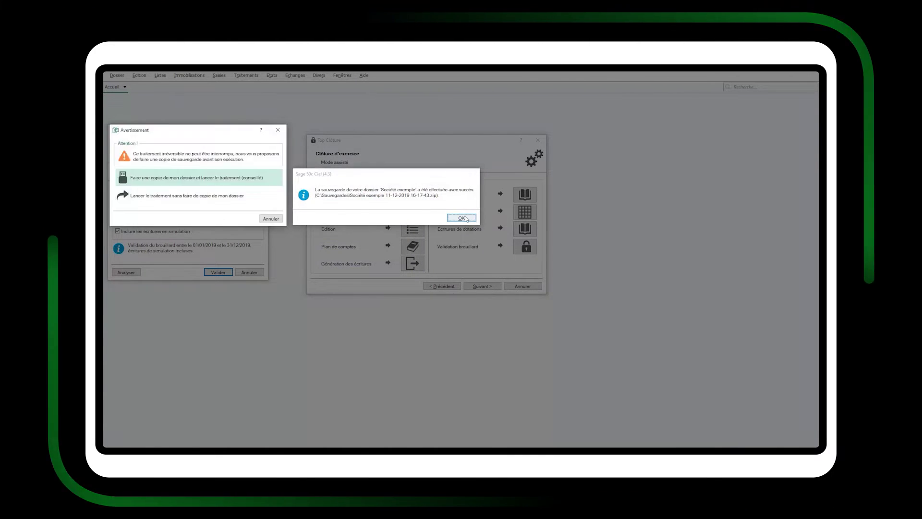
{"action": "left_click", "coordinate": [462, 217]}
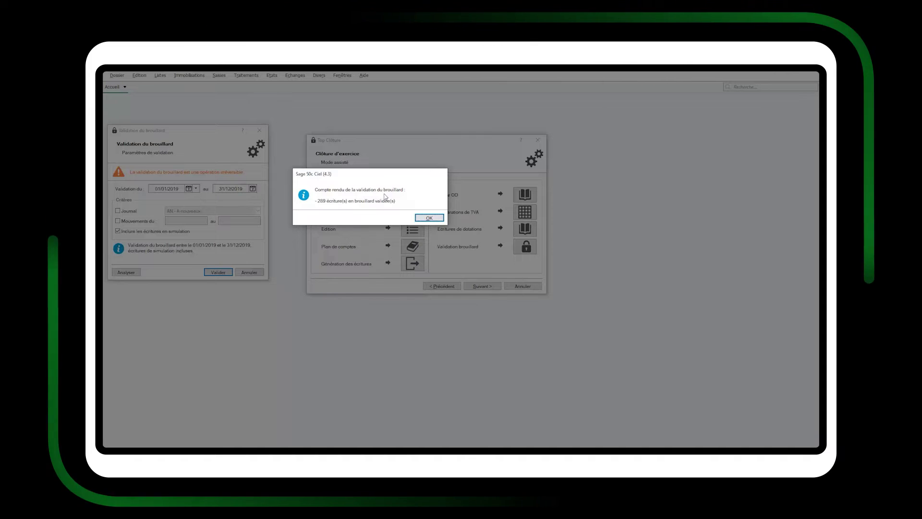
{"action": "left_click", "coordinate": [432, 219]}
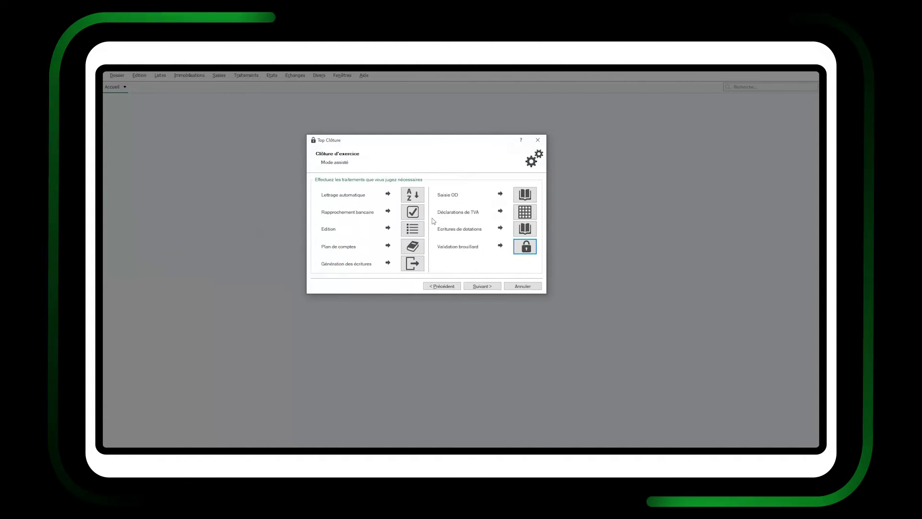
Close the fiscal year without an additional external DGFiP backup, making a copy of the company file first.
{"action": "left_click", "coordinate": [483, 286]}
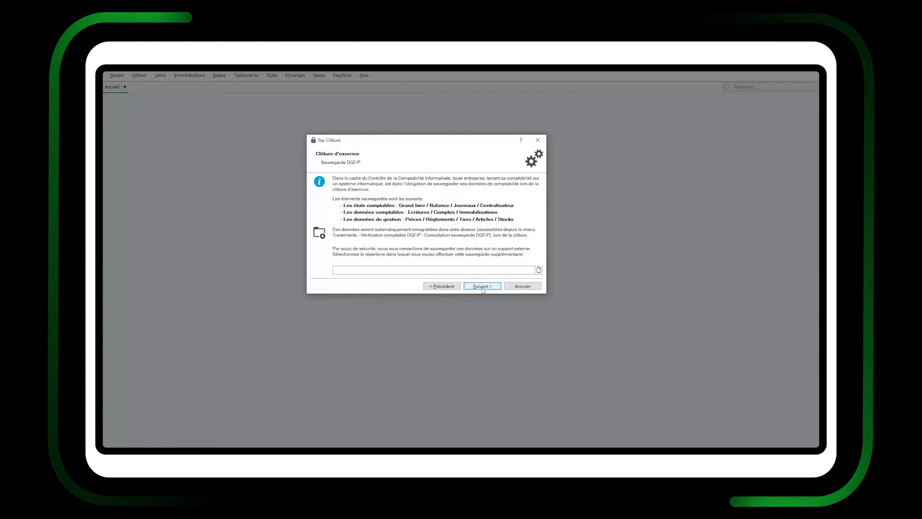
{"action": "left_click", "coordinate": [483, 286]}
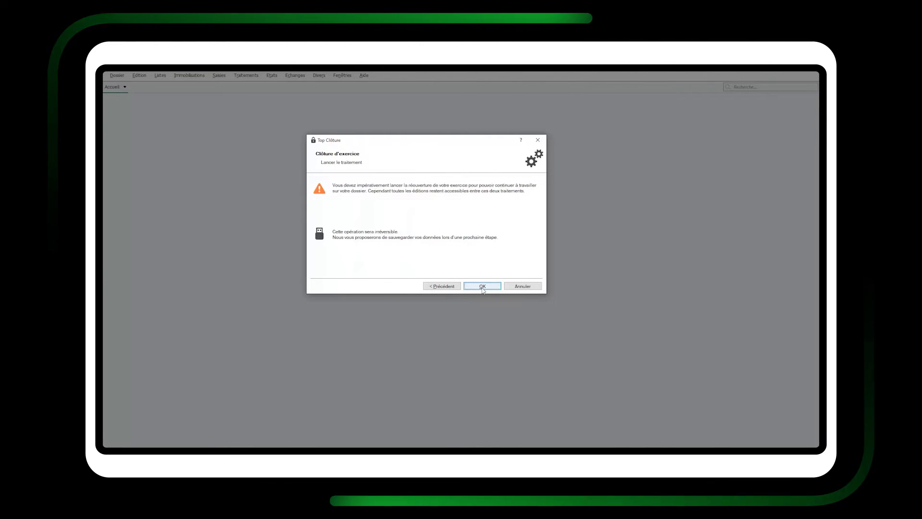
{"action": "left_click", "coordinate": [482, 286]}
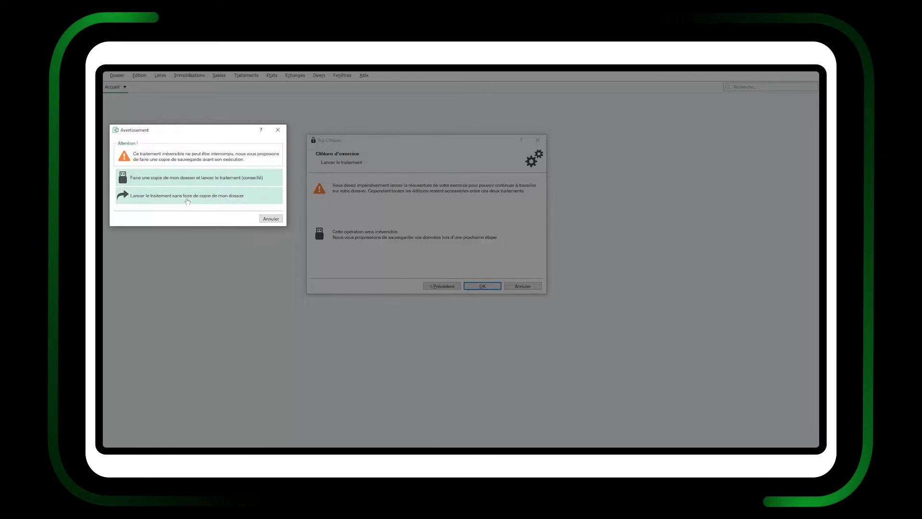
{"action": "left_click", "coordinate": [192, 178]}
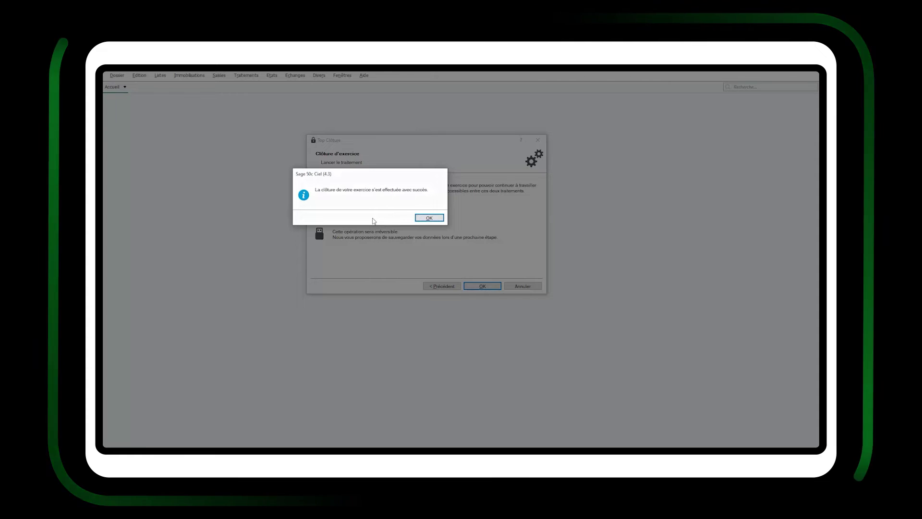
{"action": "left_click", "coordinate": [429, 218]}
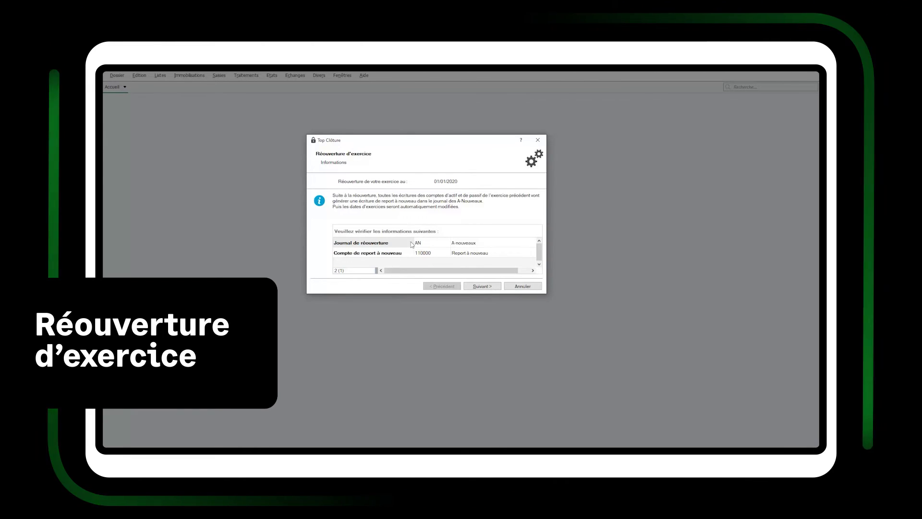
Check the reopening journal and account, keeping Oui for carrying forward unlettered and unpointed entries in detail.
{"action": "left_click", "coordinate": [431, 246]}
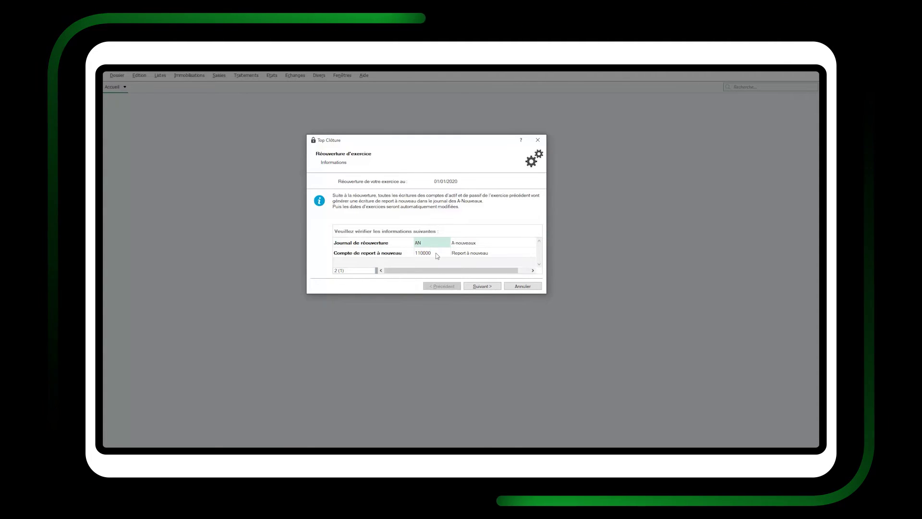
{"action": "left_click", "coordinate": [482, 288]}
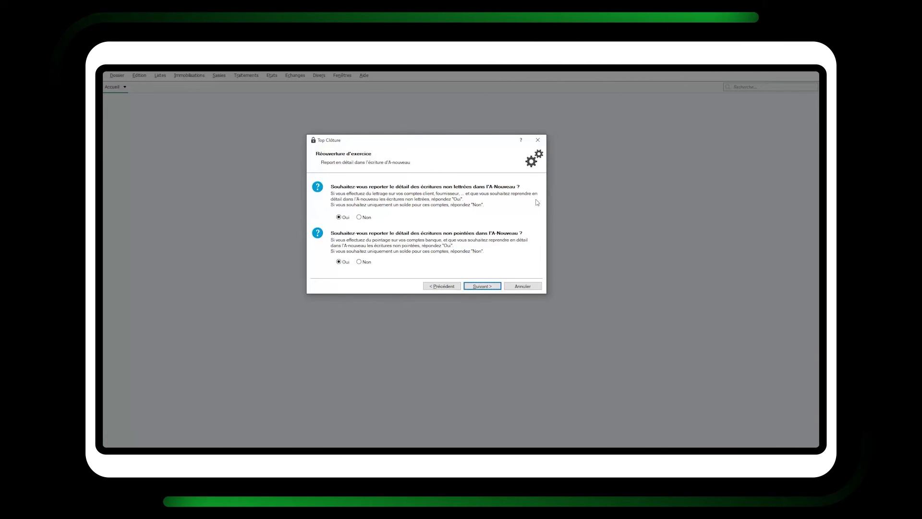
{"action": "left_click", "coordinate": [493, 287]}
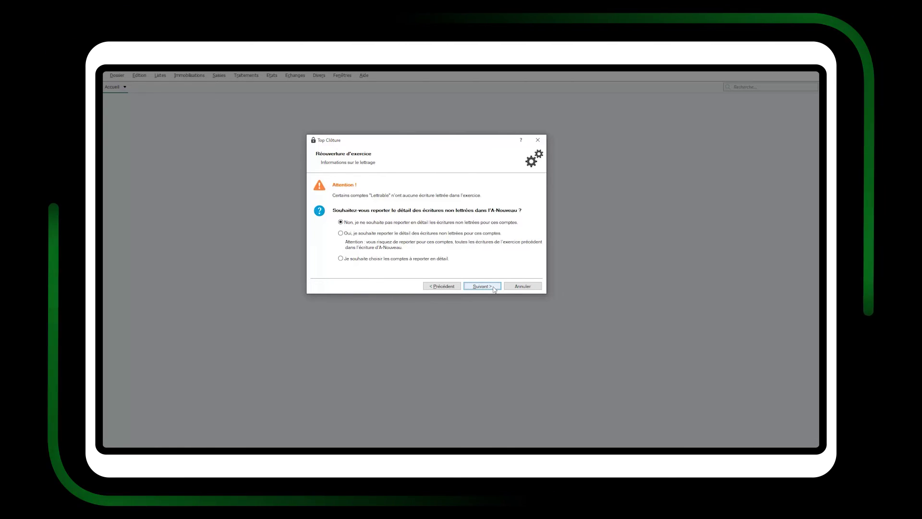
Decline detailed carry-forward for accounts without lettered or pointed entries, and reopen the year with Budgets N+1 -> N and previous VAT declarations deleted.
{"action": "left_click", "coordinate": [494, 289]}
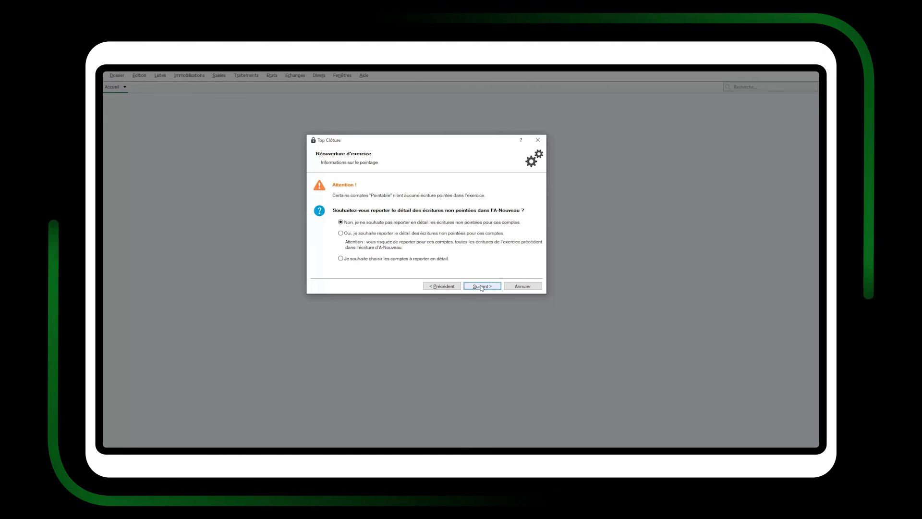
{"action": "left_click", "coordinate": [481, 288]}
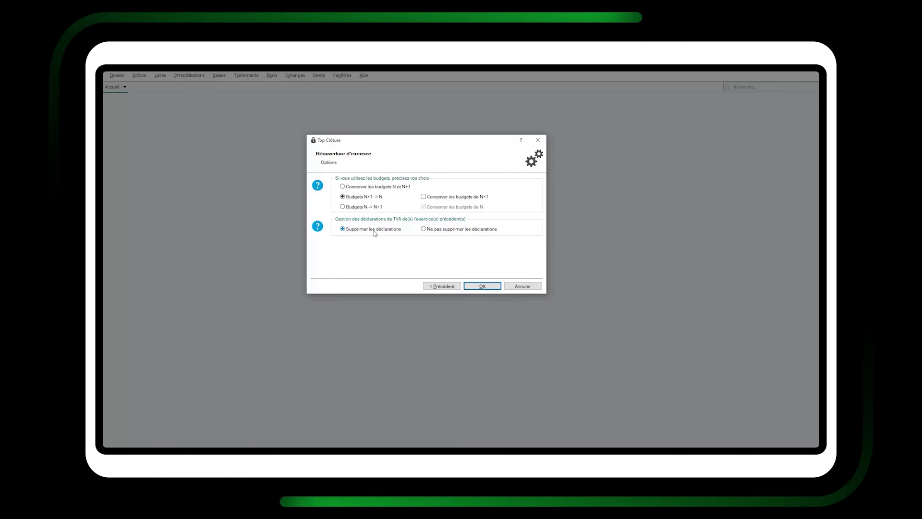
{"action": "left_click", "coordinate": [482, 287]}
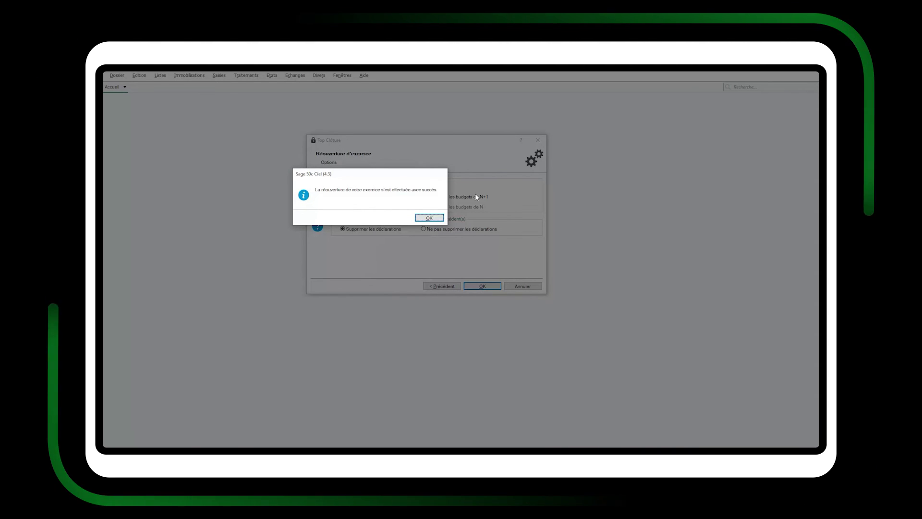
{"action": "left_click", "coordinate": [428, 219]}
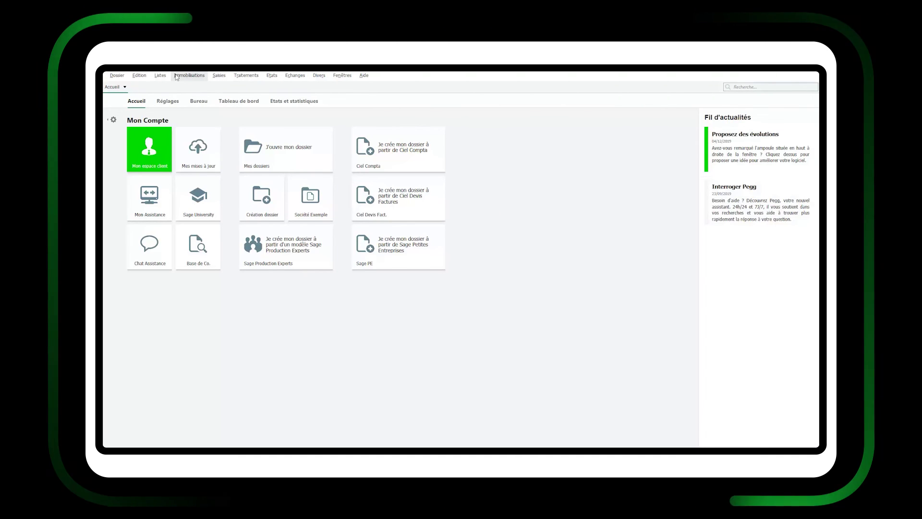
Open the list of accounting entries to check the opening-balance entry of the new fiscal year.
{"action": "left_click", "coordinate": [160, 75]}
{"action": "left_click", "coordinate": [171, 88]}
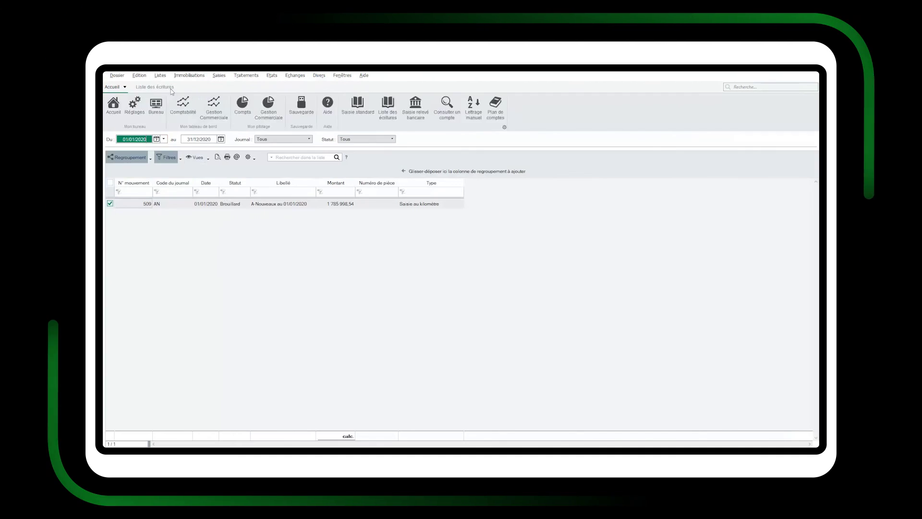
Open the A-Nouveaux entry dated 01/01/2020 in journal AN, review its carried-forward customer, VAT and bank lines, and close it.
{"action": "left_click", "coordinate": [212, 205]}
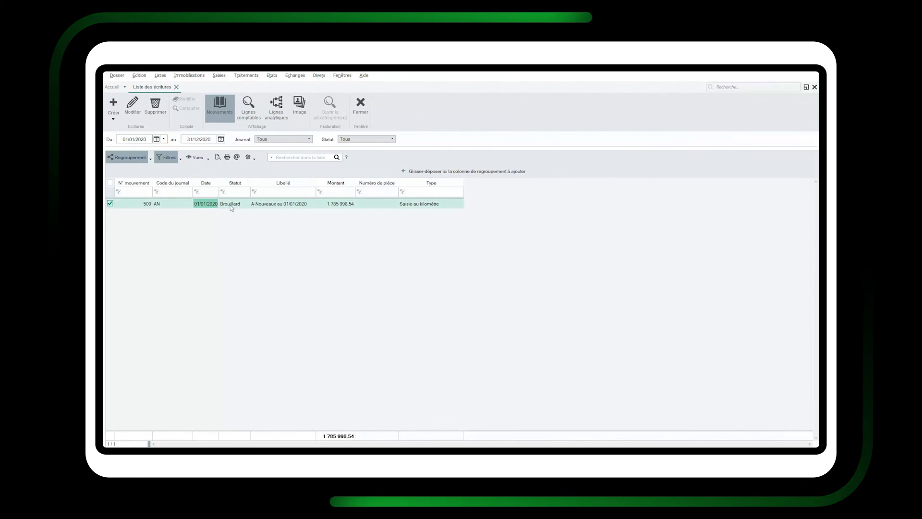
{"action": "double_click", "coordinate": [231, 206]}
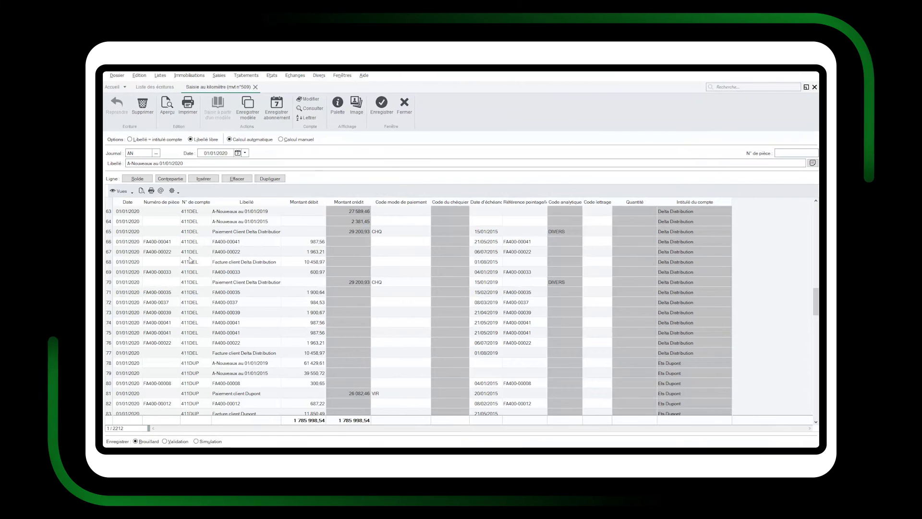
{"action": "scroll", "coordinate": [269, 272], "scroll_direction": "down", "scroll_amount": 8}
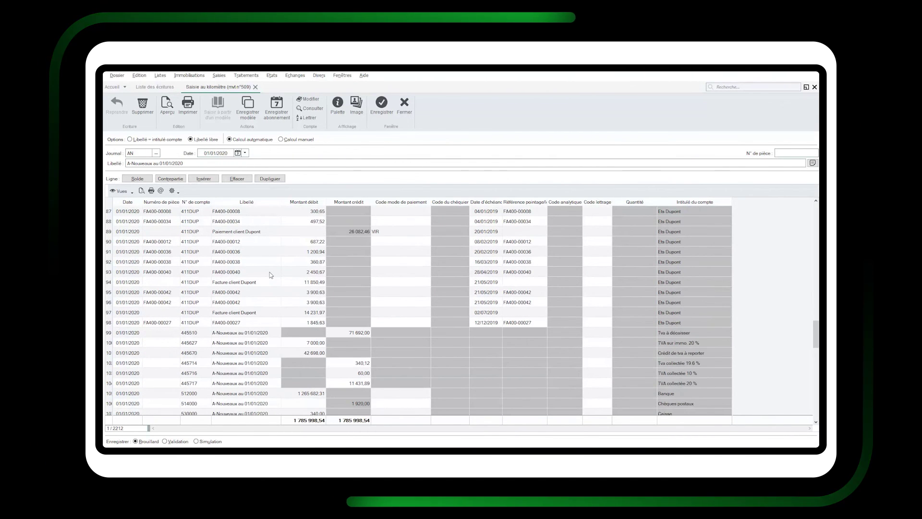
{"action": "scroll", "coordinate": [271, 275], "scroll_direction": "down", "scroll_amount": 1}
{"action": "scroll", "coordinate": [271, 276], "scroll_direction": "up", "scroll_amount": 10}
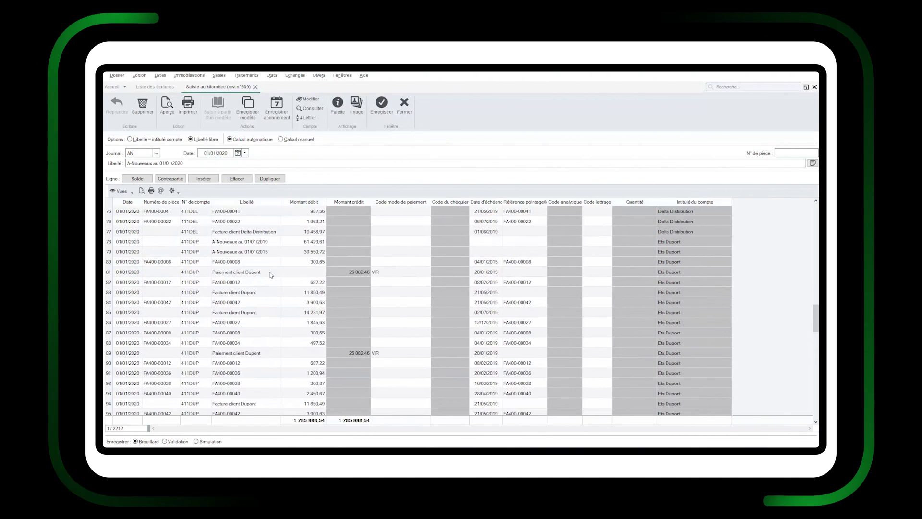
{"action": "left_click", "coordinate": [404, 109]}
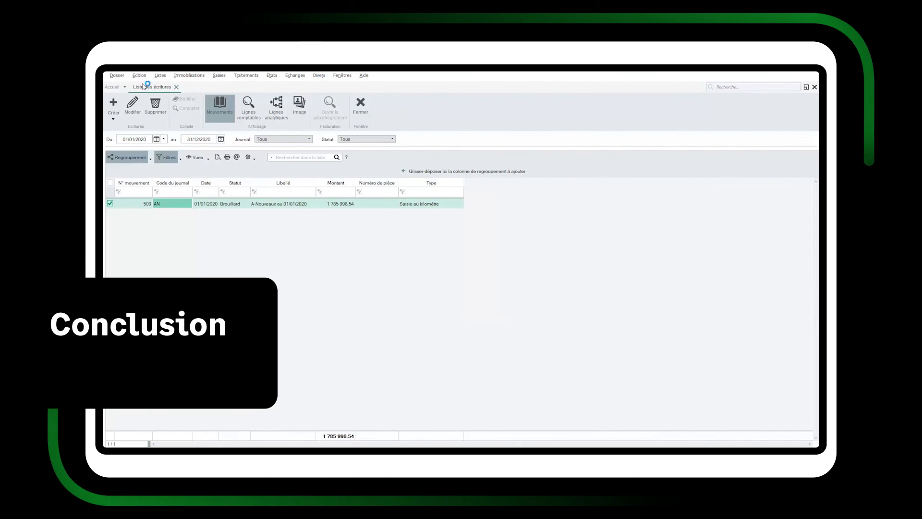
Open the company file's accounting parameters to check the fiscal year dates, agreeing to close all open windows.
{"action": "left_click", "coordinate": [117, 75]}
{"action": "mouse_move", "coordinate": [158, 137]}
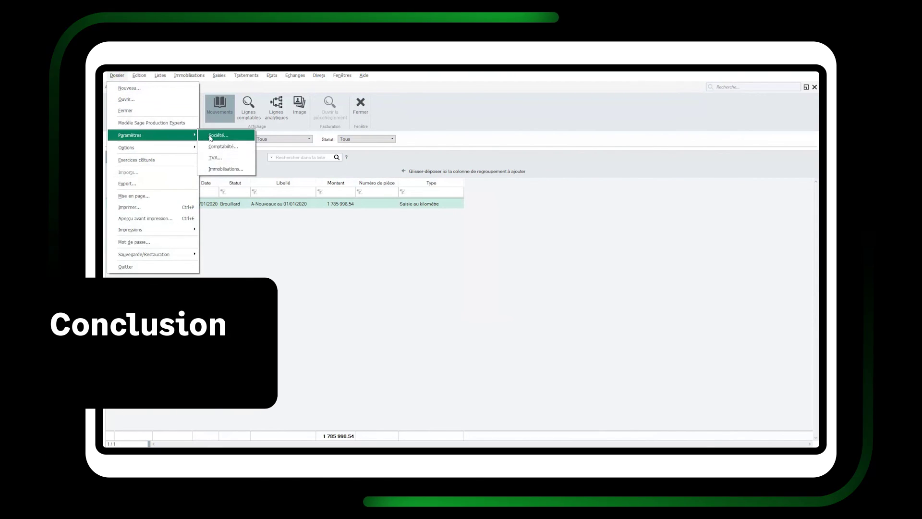
{"action": "left_click", "coordinate": [223, 146]}
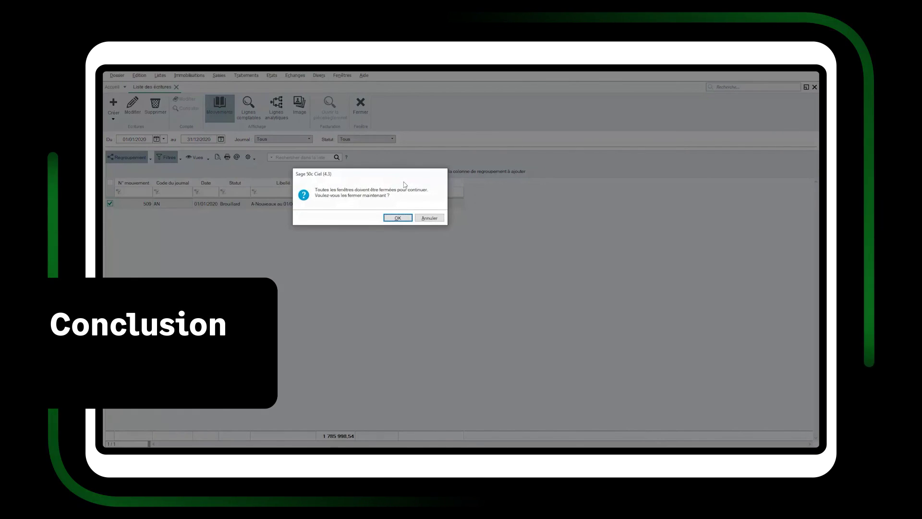
{"action": "left_click", "coordinate": [398, 218]}
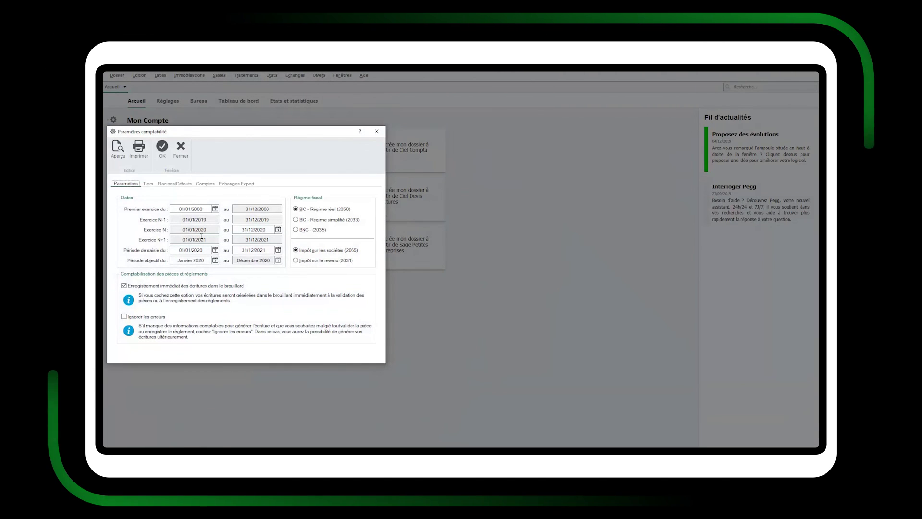